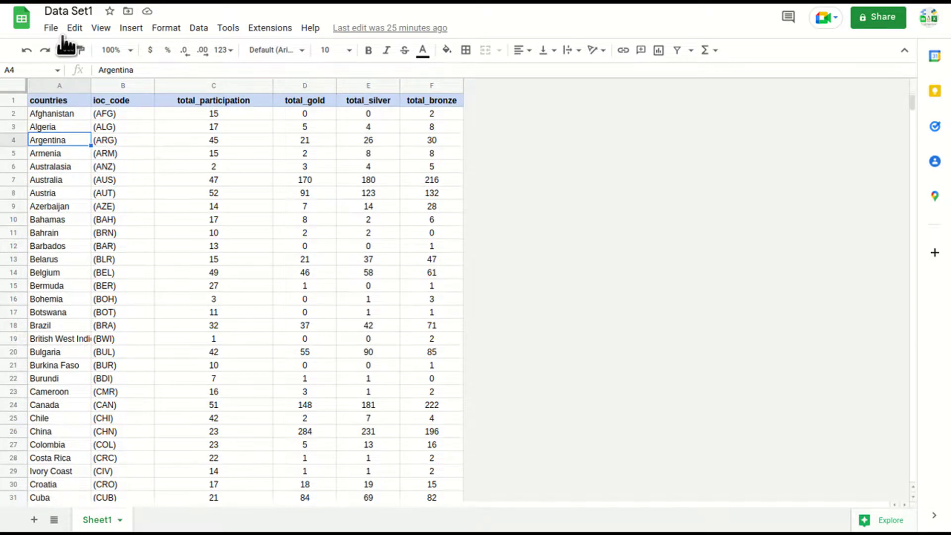
Review Data Set1's columns: countries, ioc_code, total_participation and gold, silver, bronze totals
left_click(52, 83)
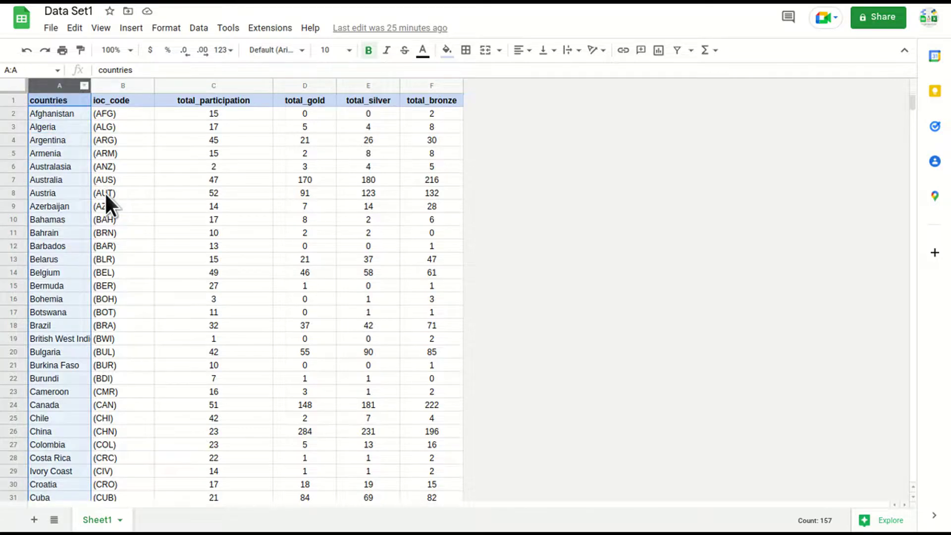
left_click(120, 84)
left_click(230, 84)
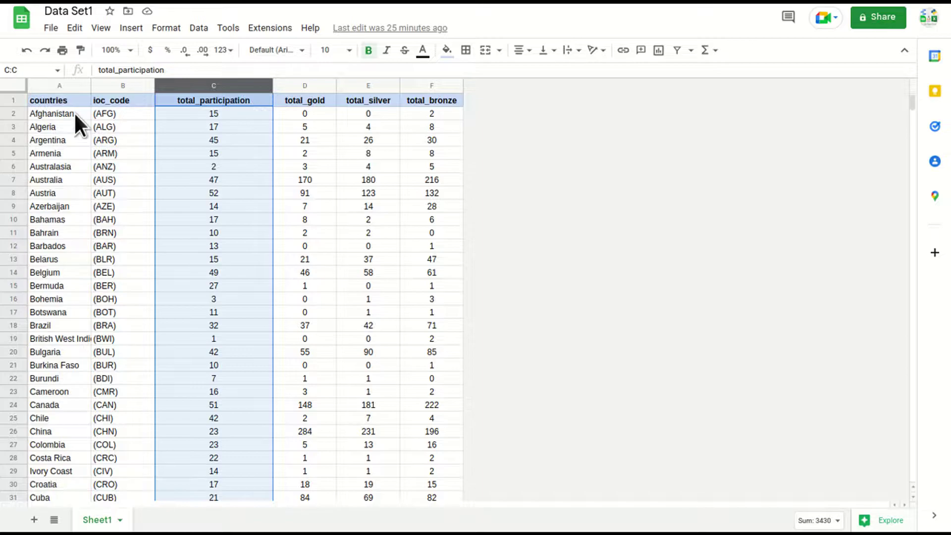
left_click(294, 84)
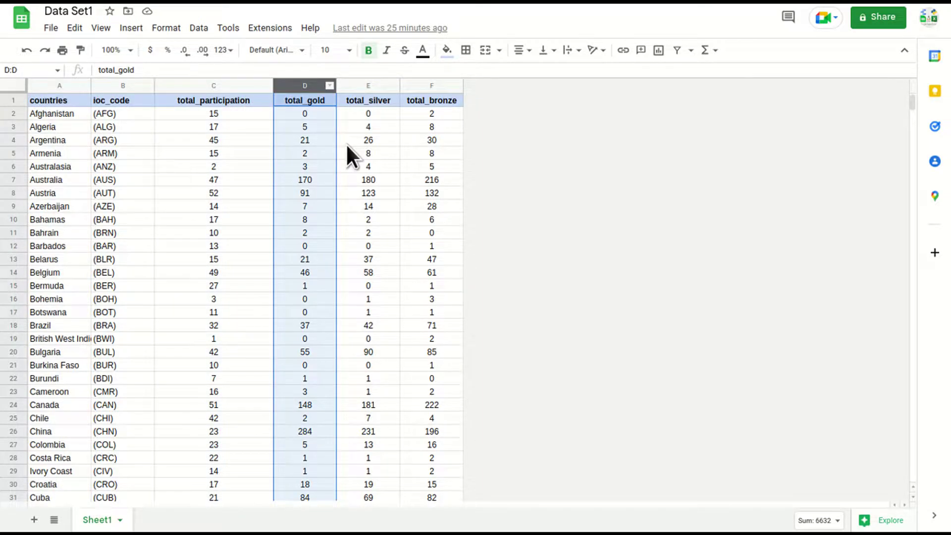
left_click(369, 85)
left_click(429, 85)
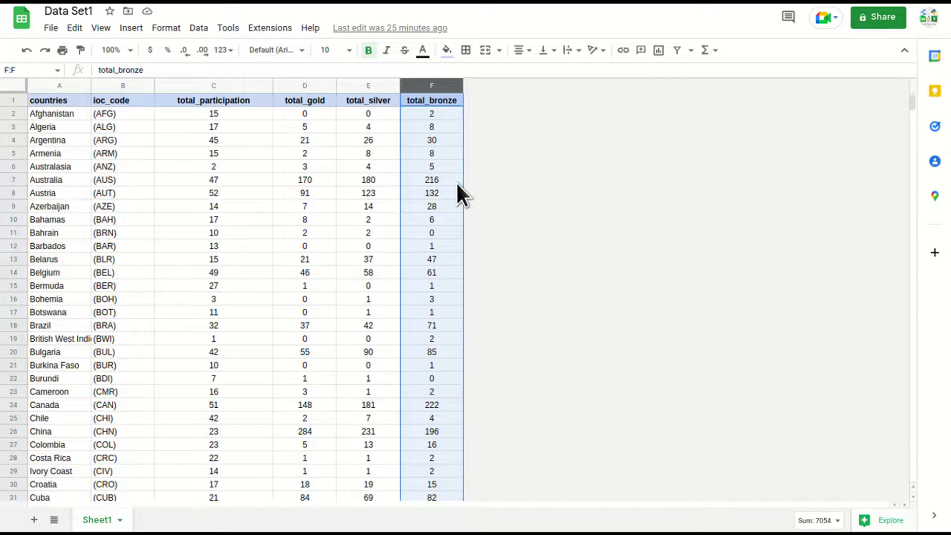
Inspect Afghanistan's row in Data Set1: ioc code, participation and medal counts
left_click(87, 116)
left_click(123, 112)
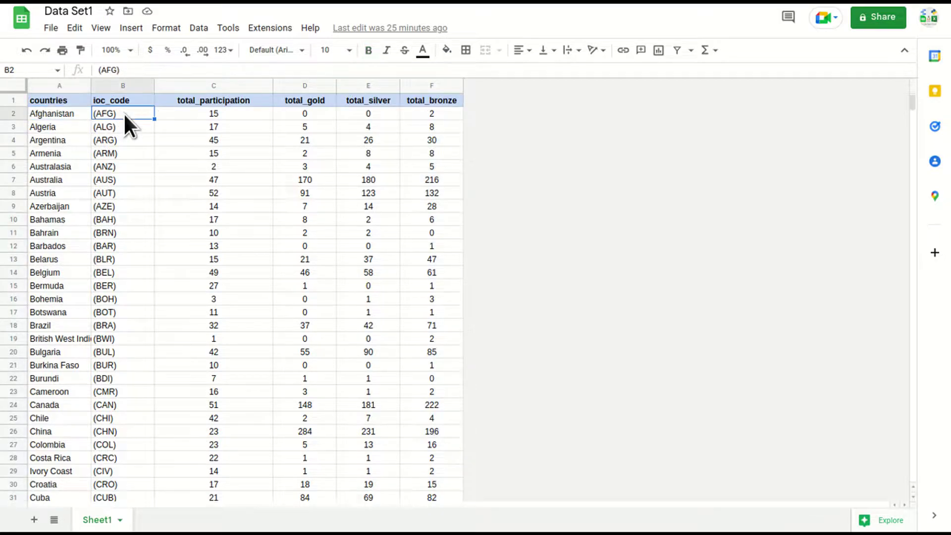
left_click(262, 118)
left_click_drag(318, 117, 426, 117)
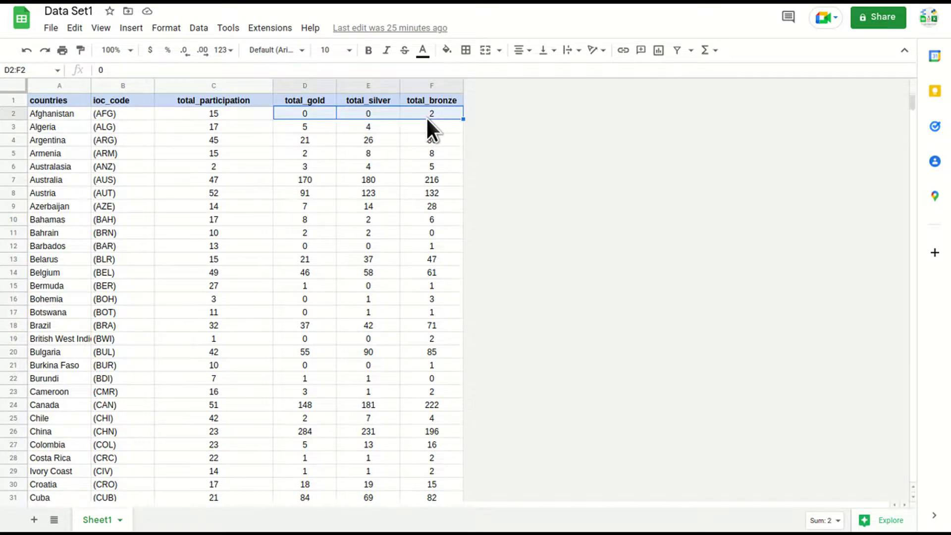
left_click(209, 112)
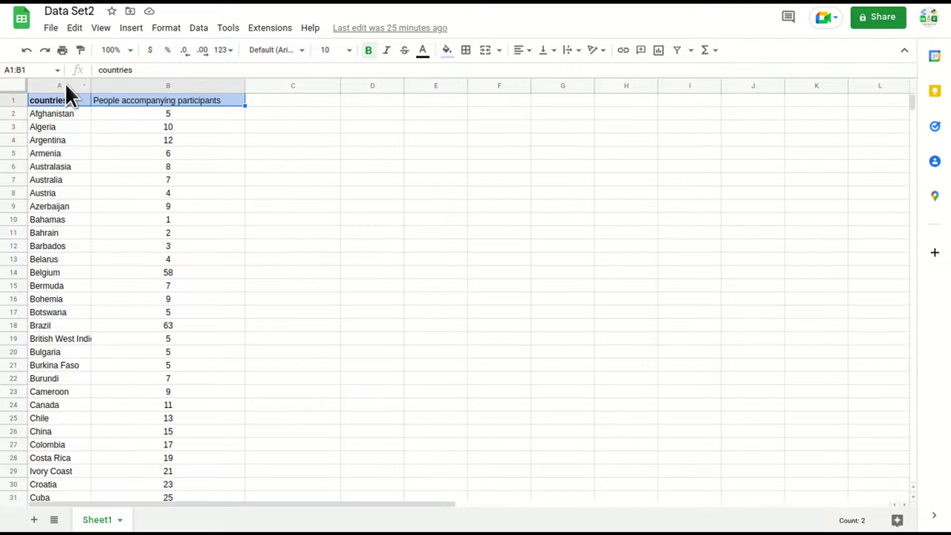
Compare Data Set2's countries and People accompanying participants headers against Data Set1's Afghanistan row
left_click(65, 82)
left_click(154, 103)
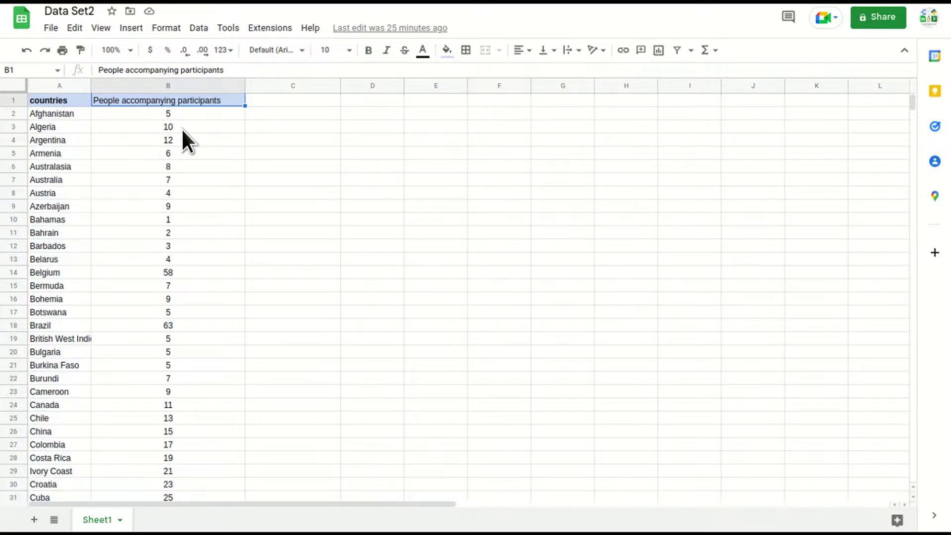
left_click(45, 115)
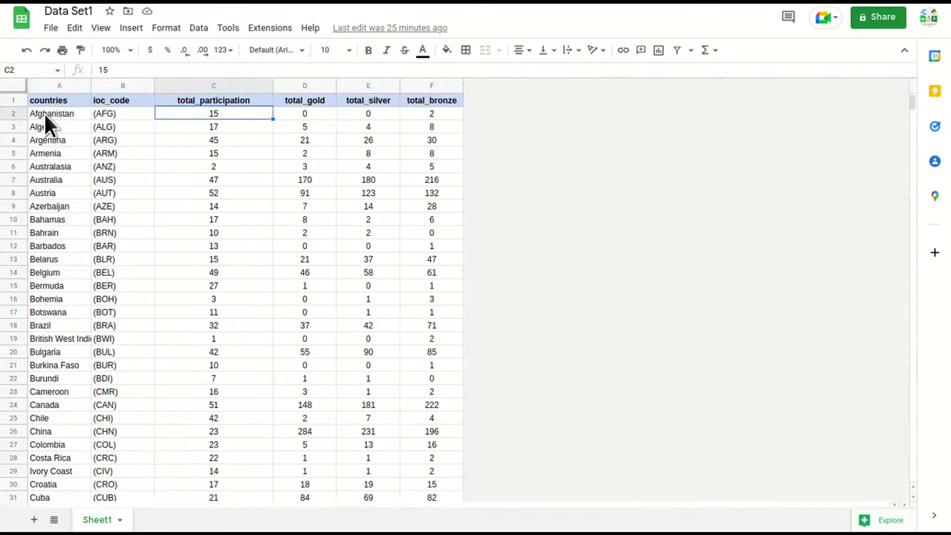
left_click(43, 112)
left_click(206, 114)
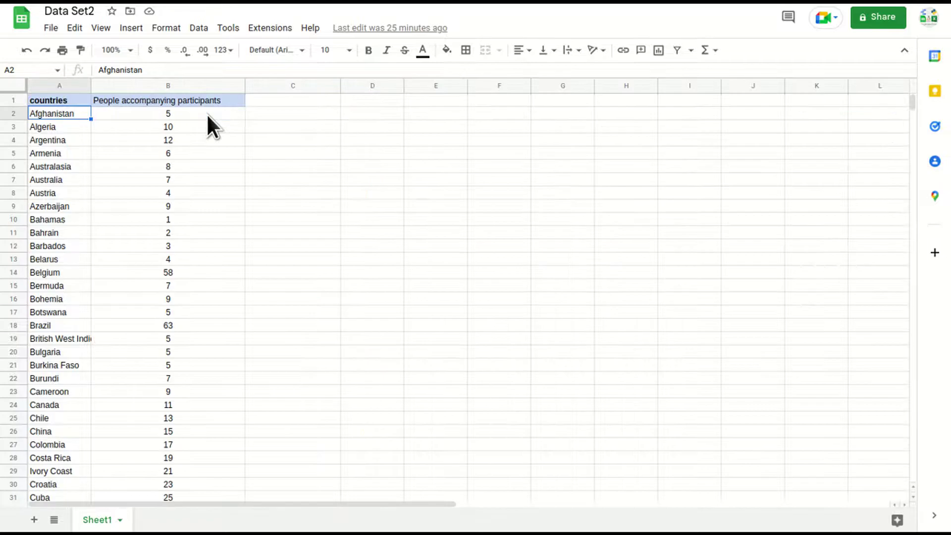
Check Afghanistan's People accompanying participants count in Data Set2
left_click(148, 103)
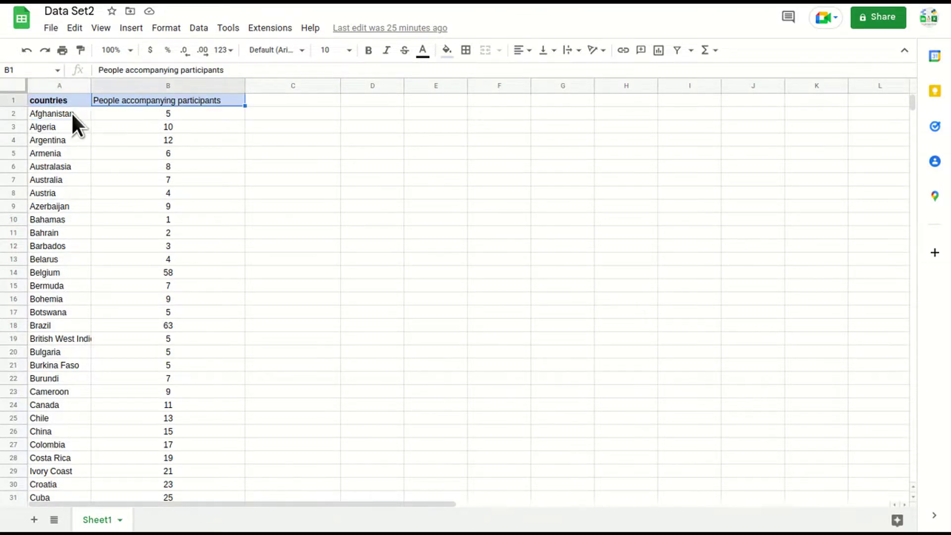
left_click(71, 112)
left_click(184, 113)
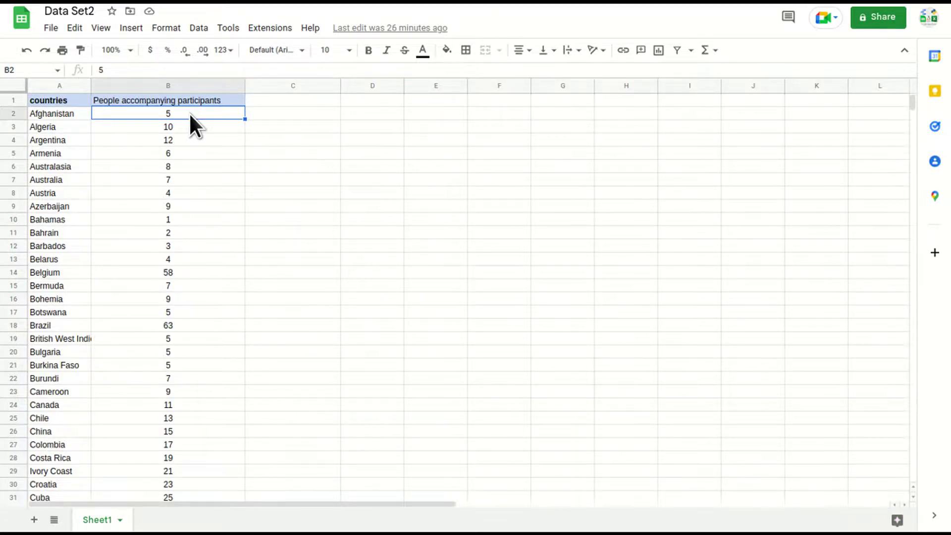
left_click(180, 102)
left_click(186, 118)
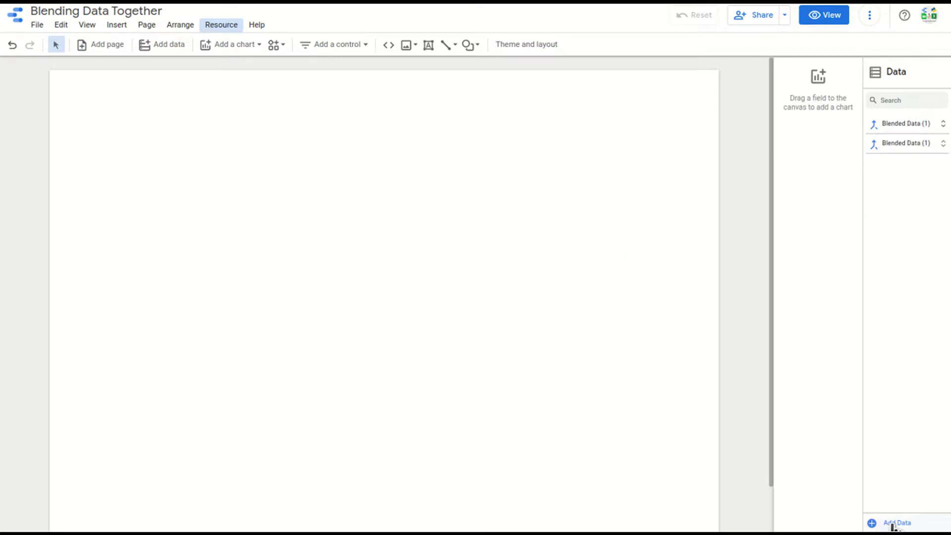
Add Data Set1's Sheet1 as a Google Sheets data source through Manage added data sources
left_click(216, 27)
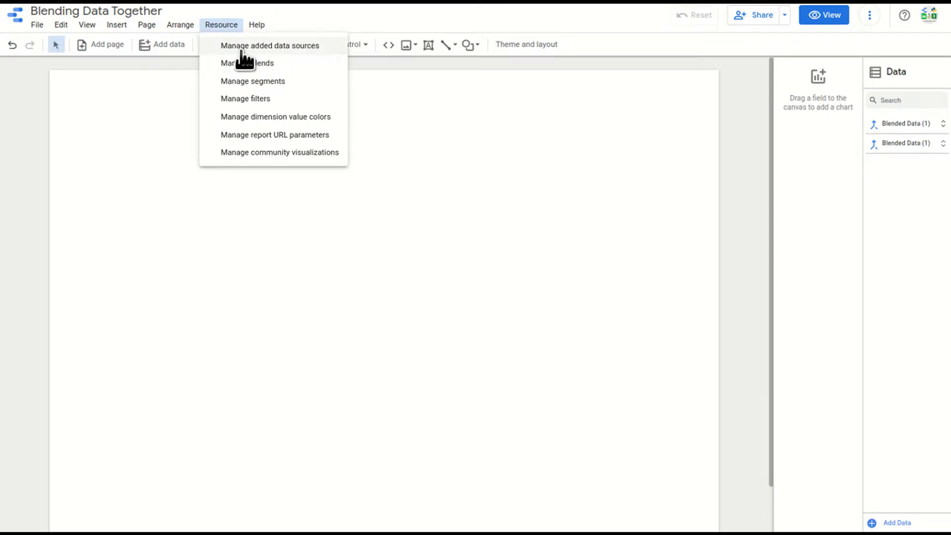
left_click(282, 46)
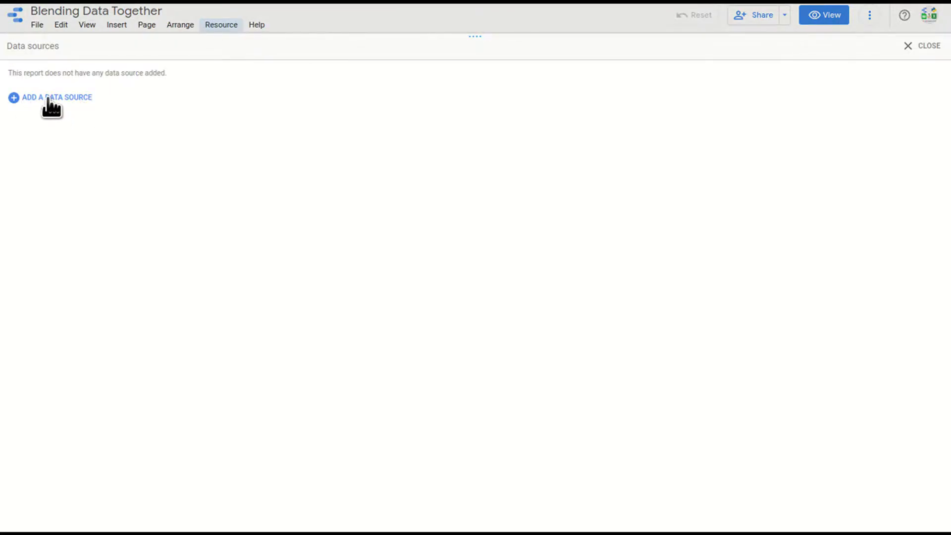
left_click(48, 98)
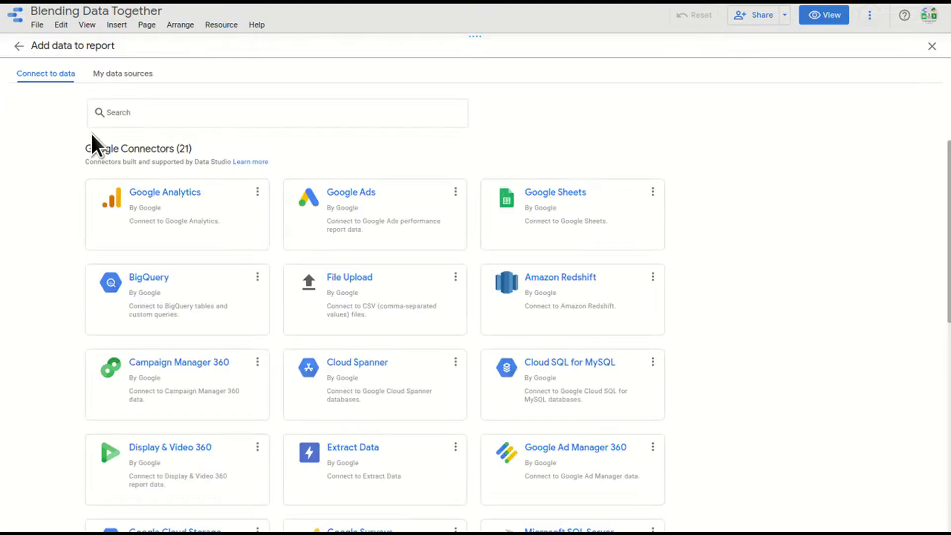
left_click(543, 200)
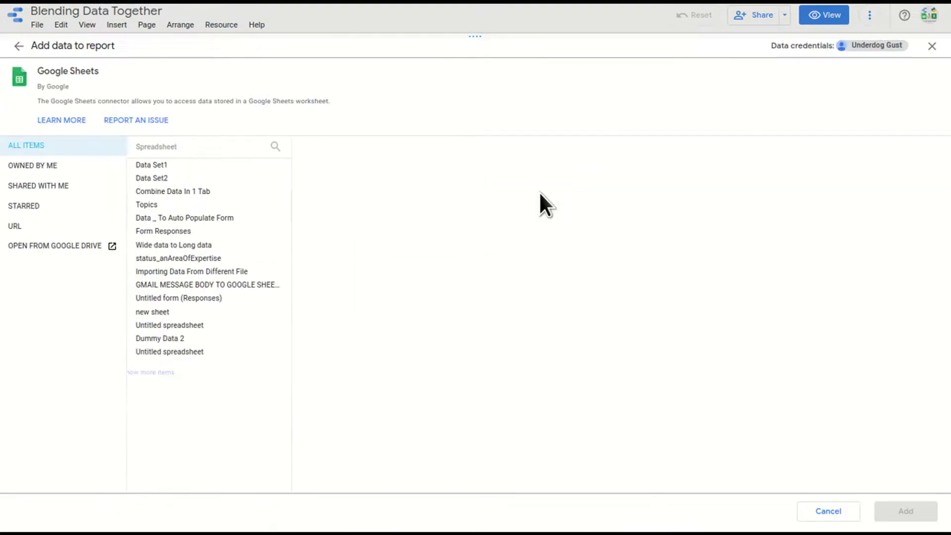
left_click(38, 226)
left_click(168, 175)
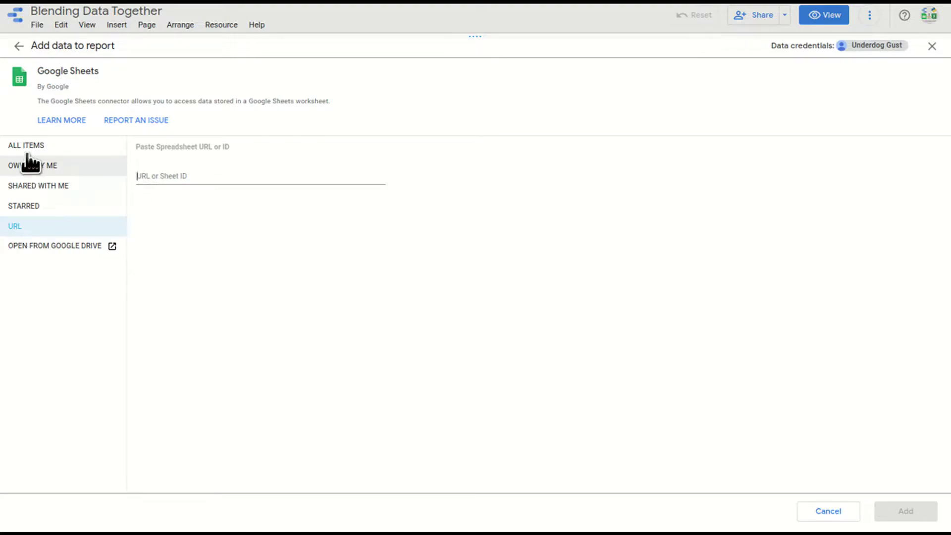
left_click(27, 147)
left_click(150, 164)
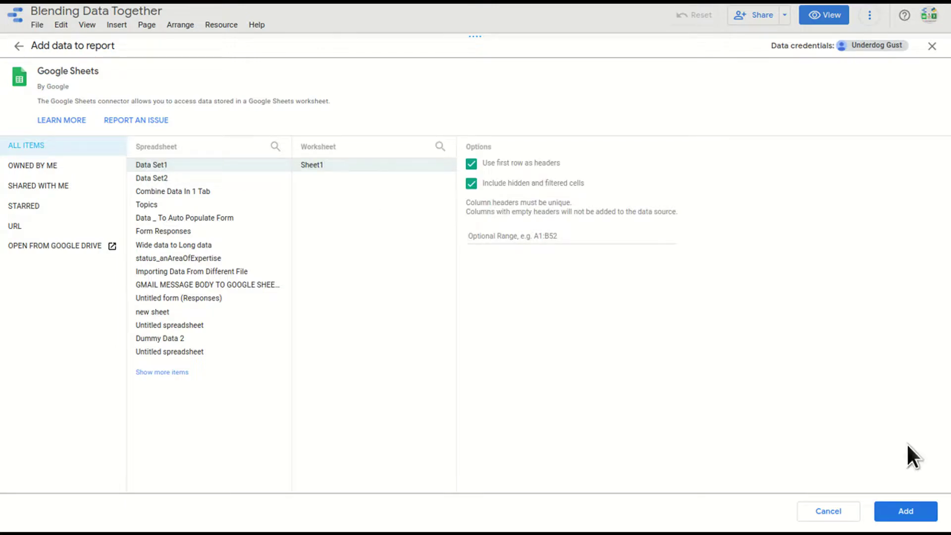
left_click(912, 506)
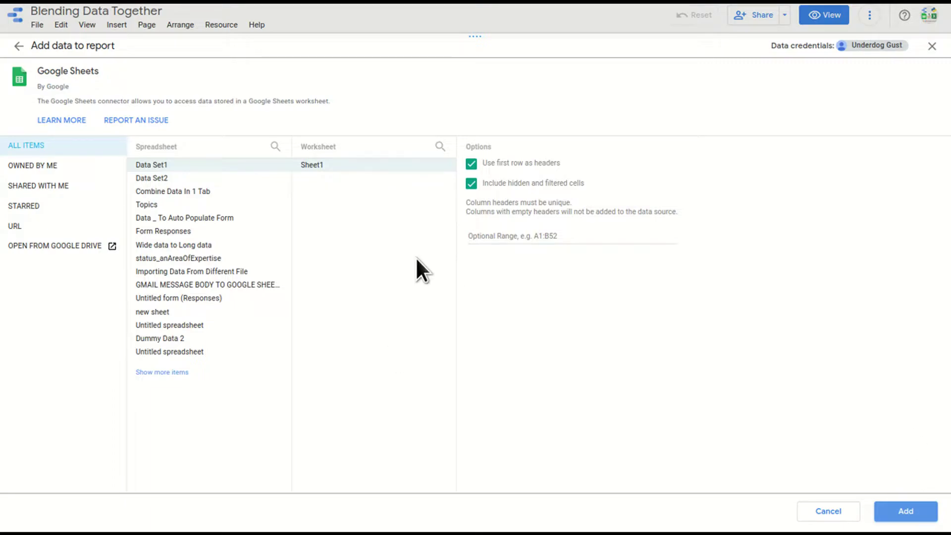
left_click(914, 518)
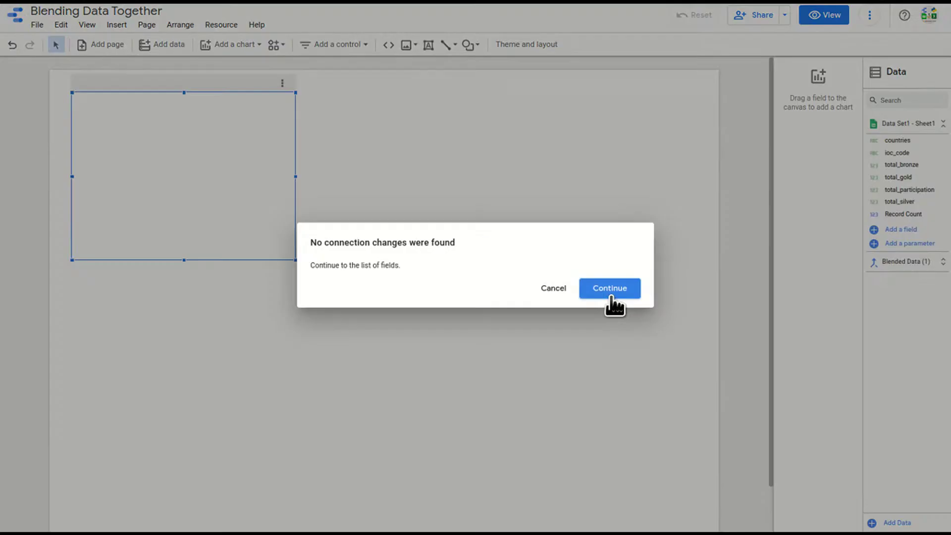
Widen the table and switch its metric to total_participation, with France leading at 53
left_click(609, 288)
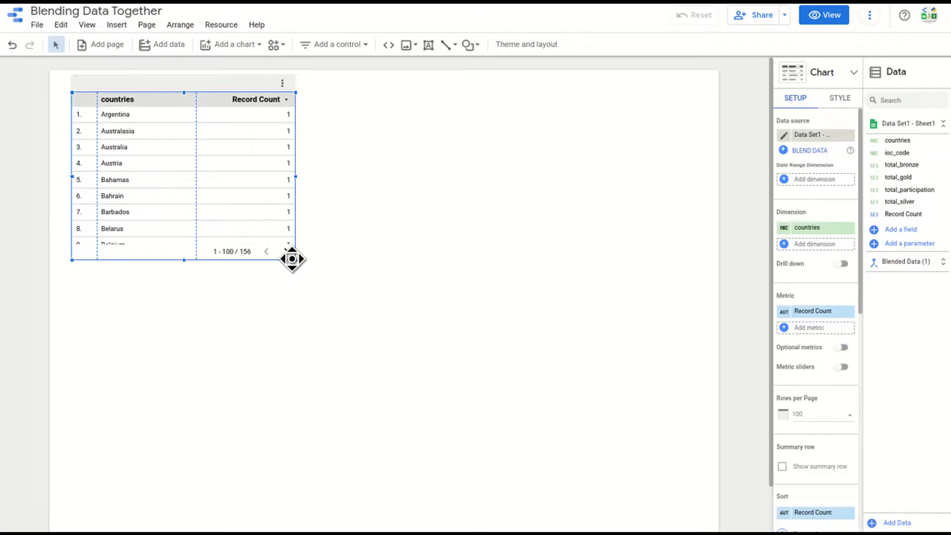
left_click_drag(295, 259, 485, 262)
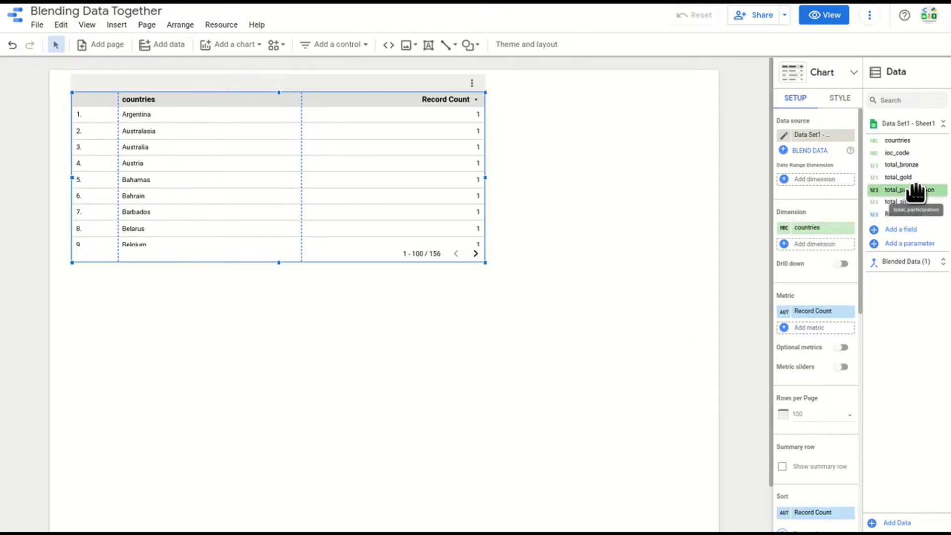
mouse_move(906, 191)
left_mouse_down()
mouse_move(898, 308)
mouse_move(832, 312)
left_mouse_up()
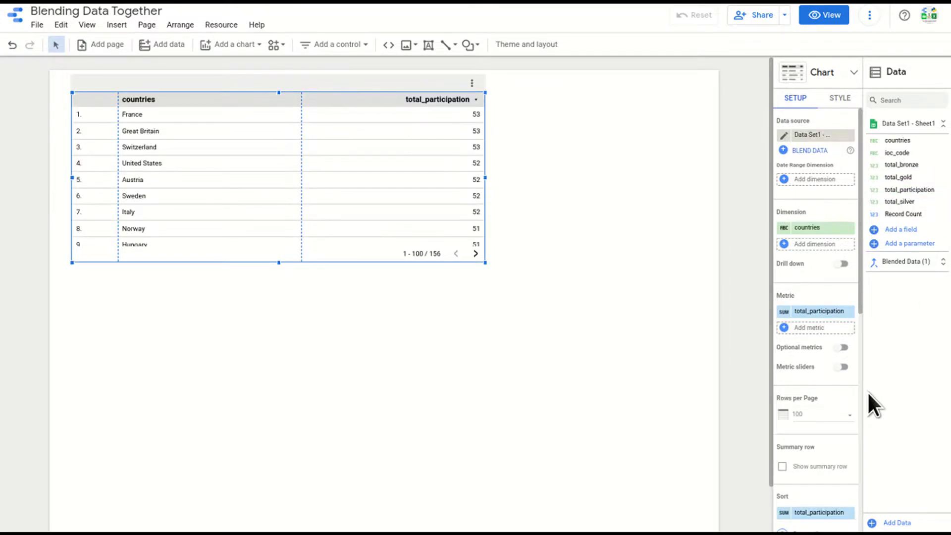
scroll(464, 181, "down", 3)
scroll(464, 180, "down", 5)
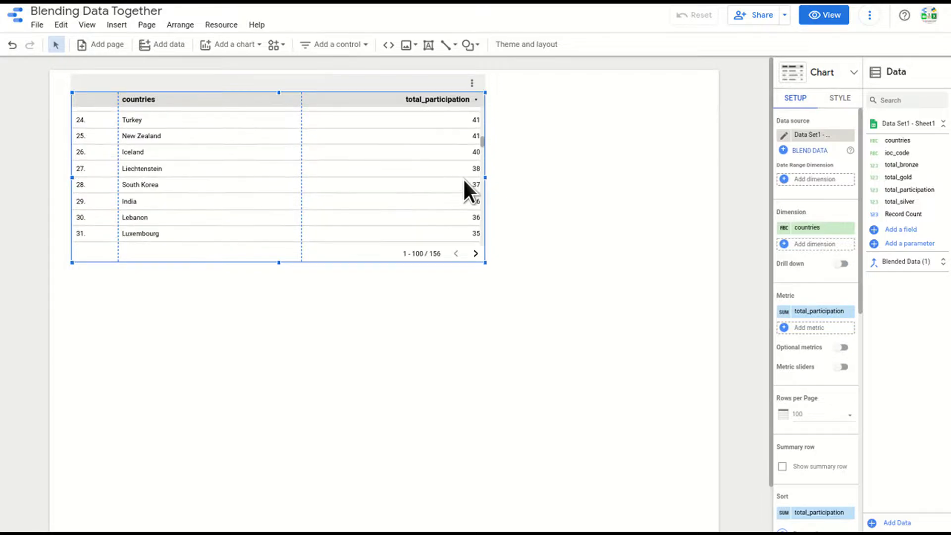
scroll(464, 181, "up", 8)
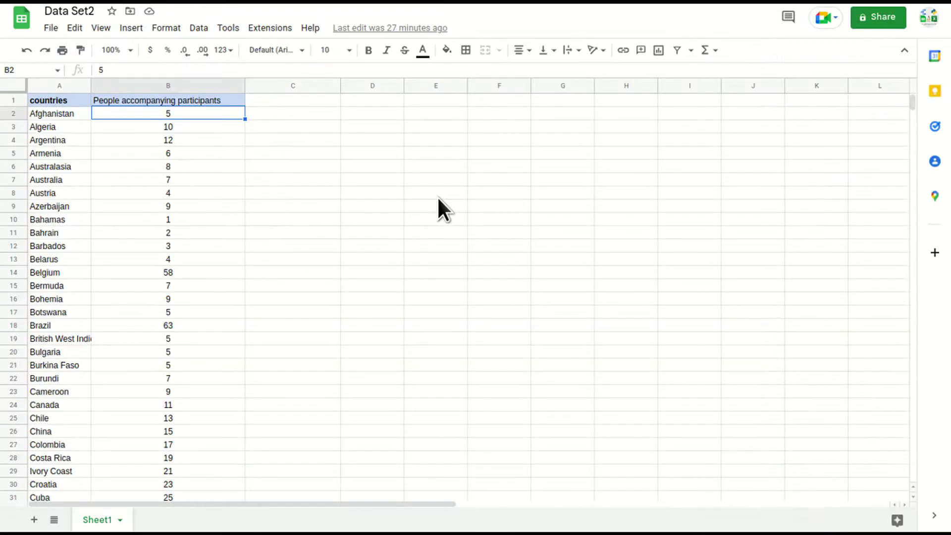
left_click(195, 102)
left_click(195, 86)
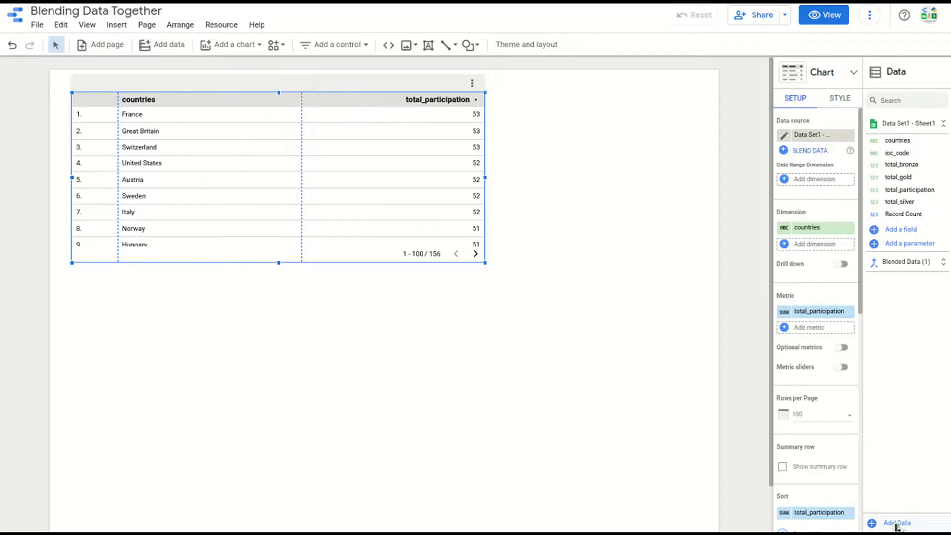
Connect Data Set2's Sheet1 as a Google Sheets source and nudge the table lower
left_click(897, 523)
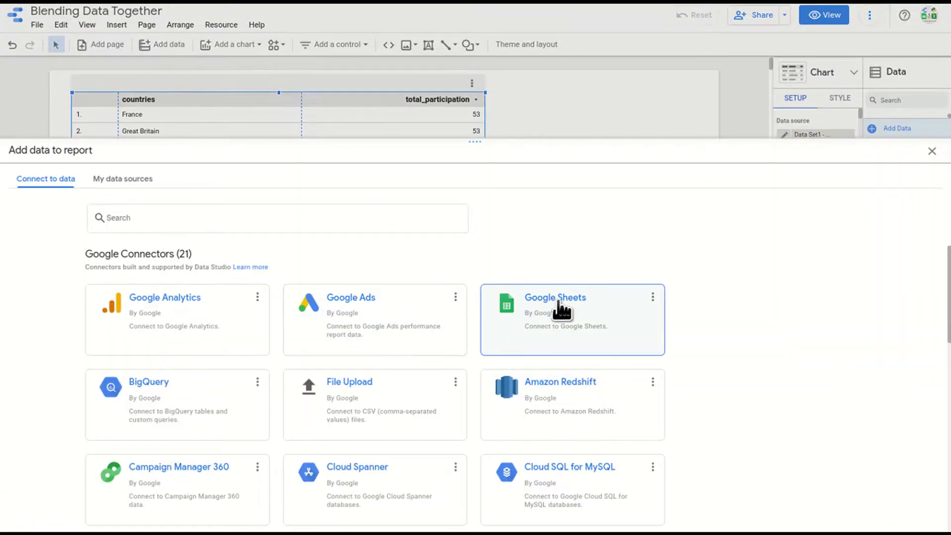
left_click(559, 299)
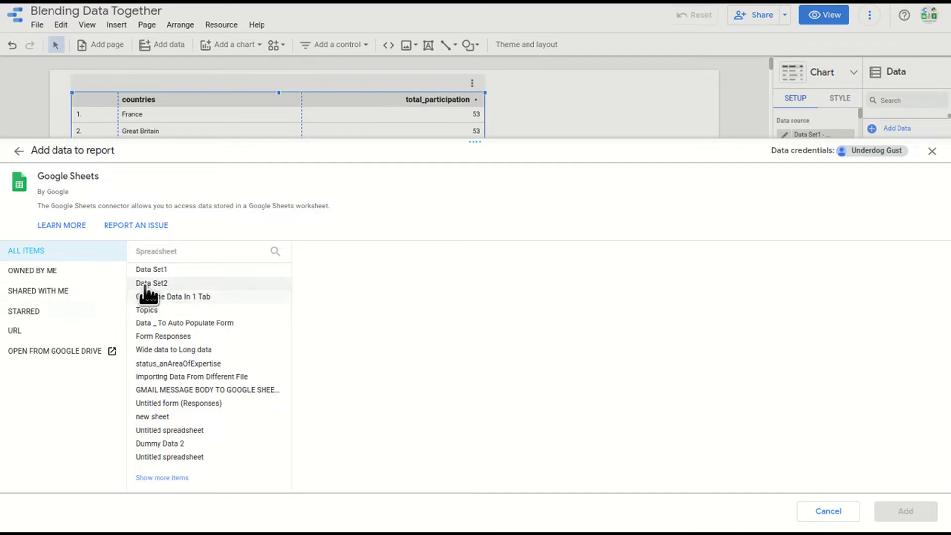
left_click(60, 331)
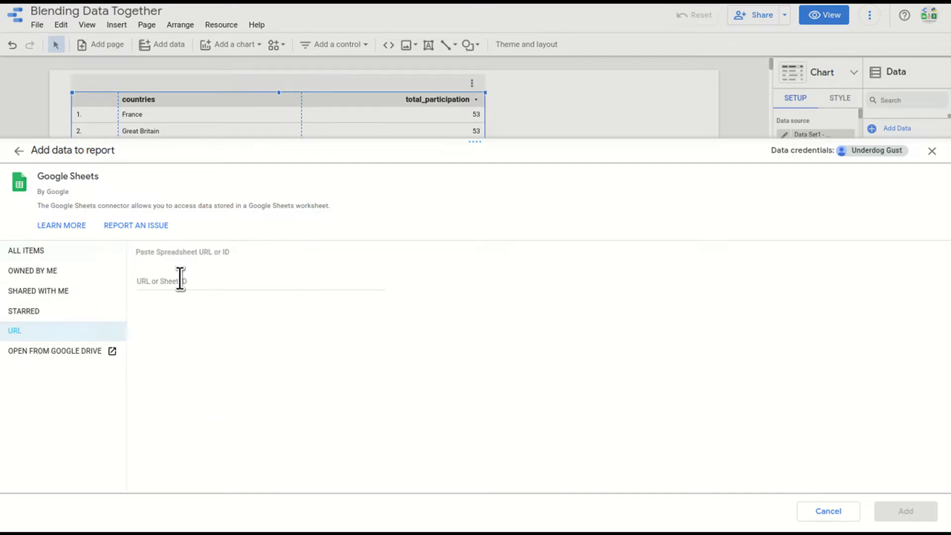
left_click(24, 252)
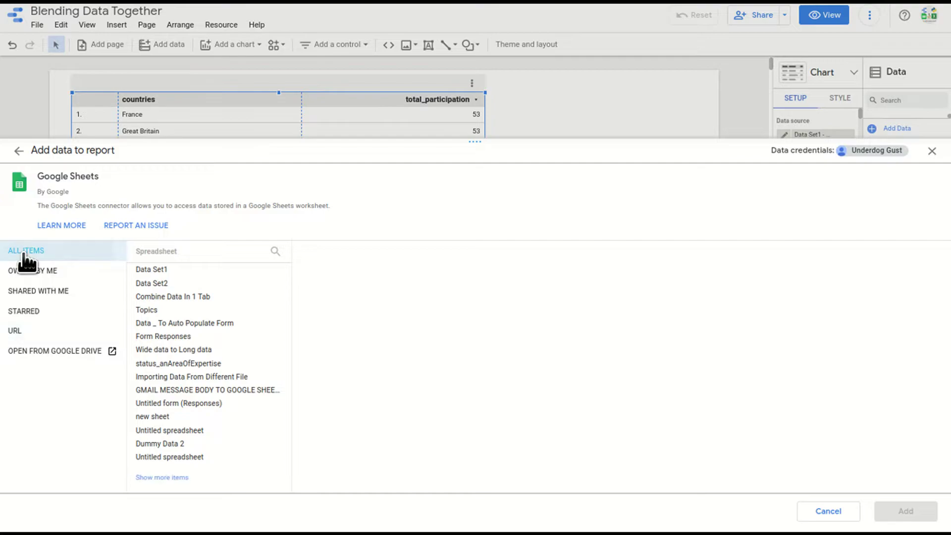
left_click(158, 290)
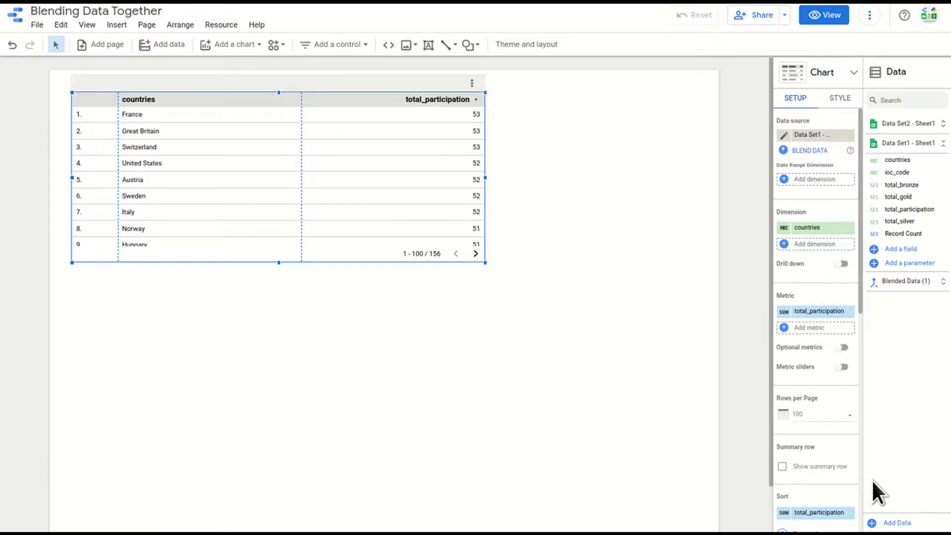
left_click_drag(359, 87, 360, 113)
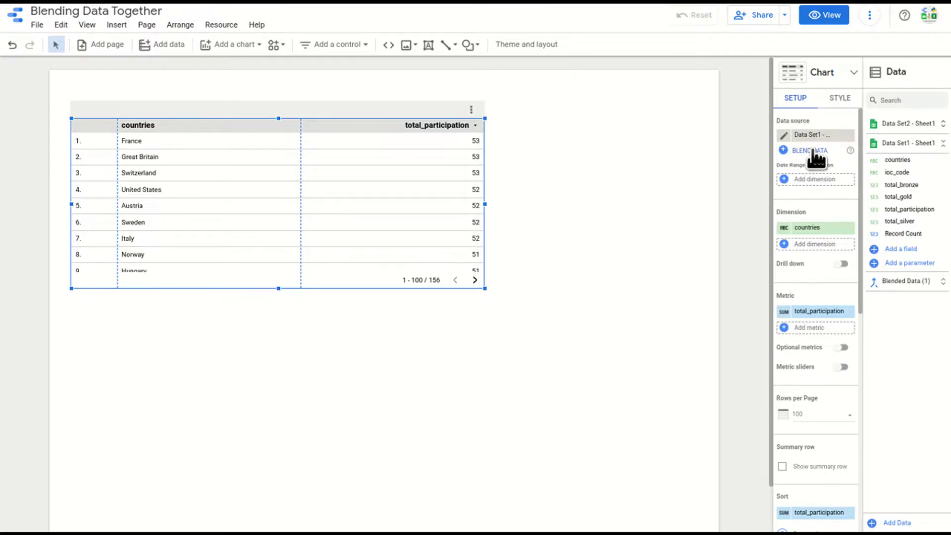
Begin a blend from Data Set1 and join Data Set2 - Sheet1 as the second table
left_click(816, 151)
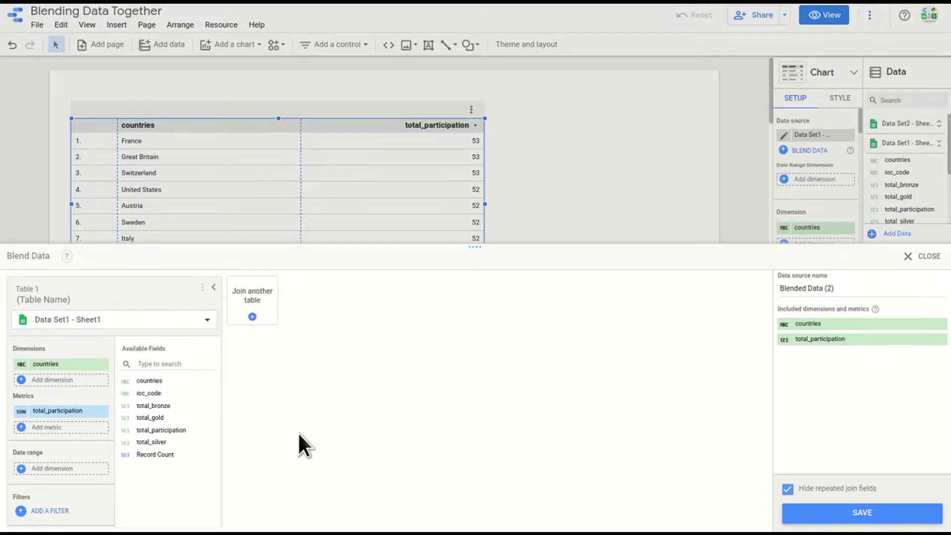
left_click(254, 320)
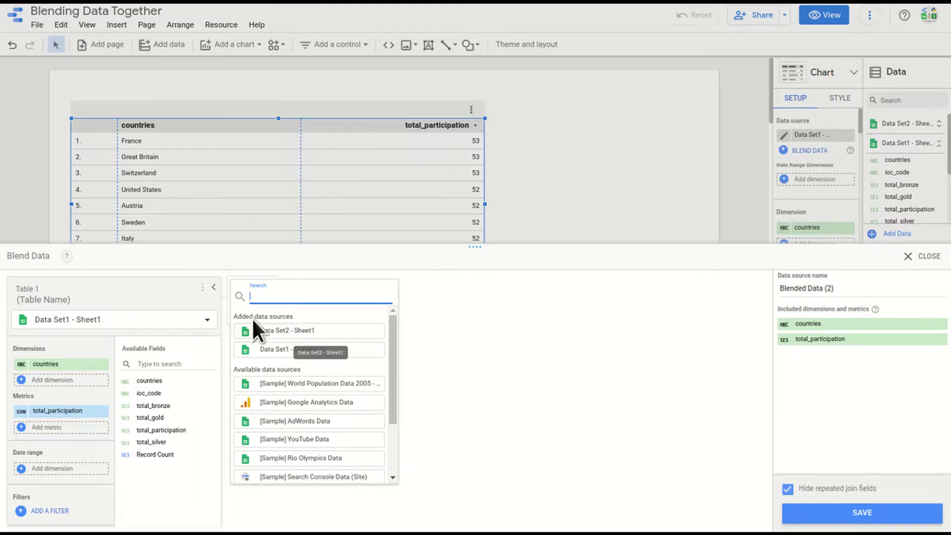
left_click_drag(234, 317, 312, 300)
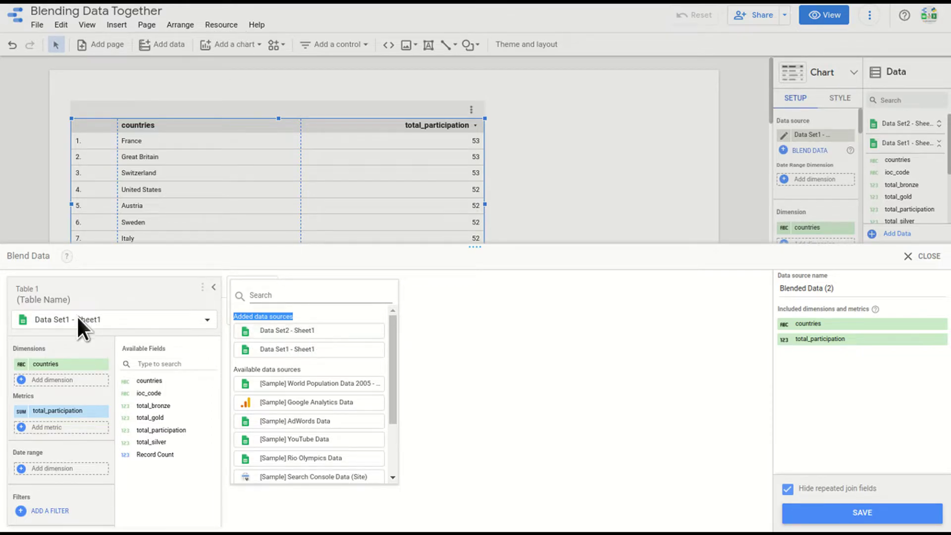
left_click(286, 330)
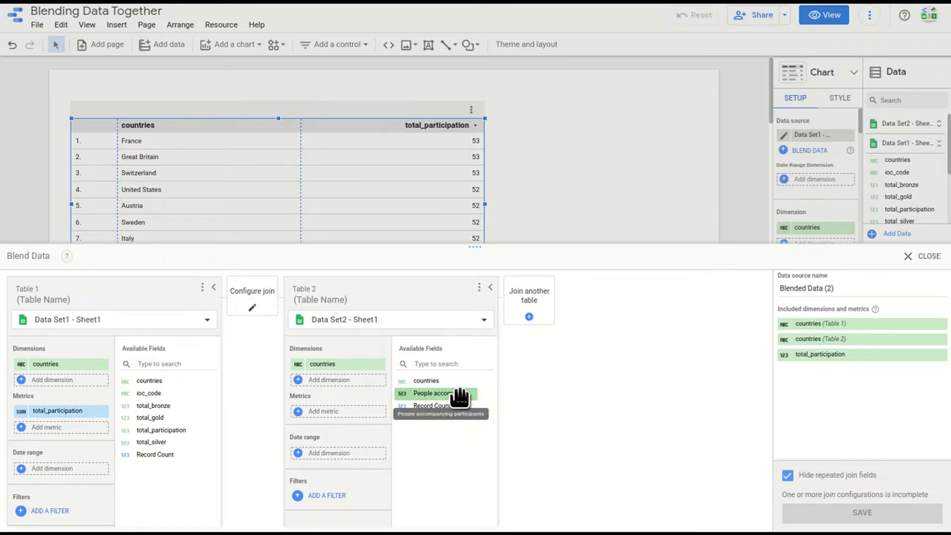
Put People accompanying participants into Table 2's Metrics in the blend editor
left_click_drag(459, 396, 356, 414)
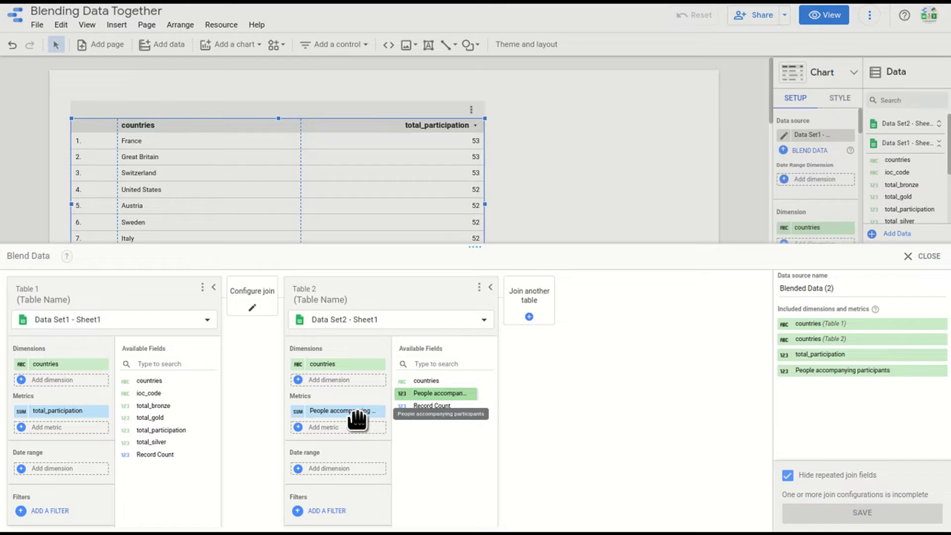
left_click_drag(356, 418, 359, 419)
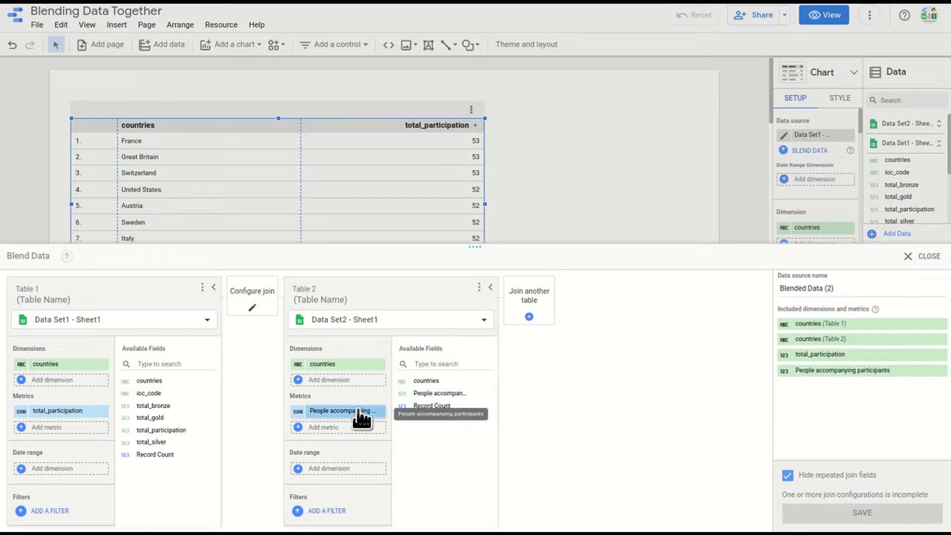
Save a left outer join matching countries in Table 1 to countries in Table 2
left_click(252, 313)
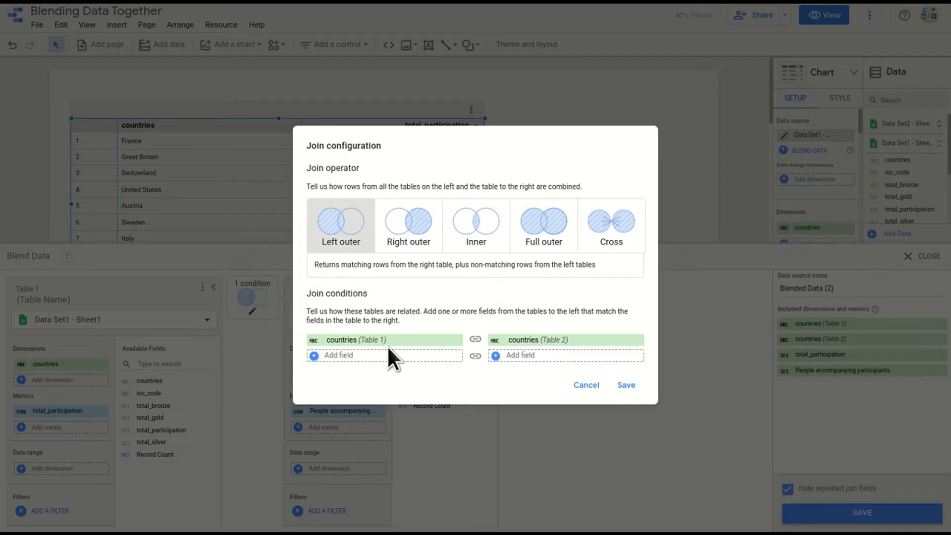
left_click(625, 386)
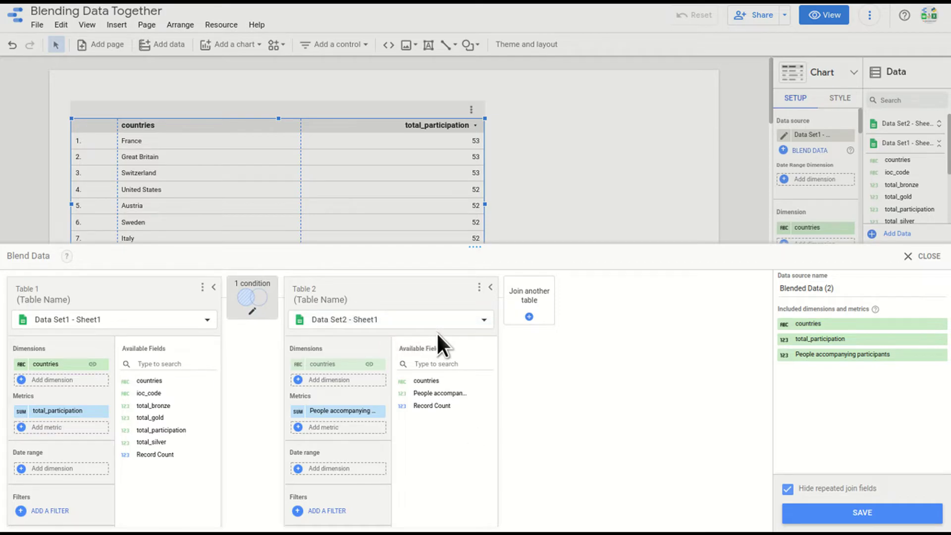
Save the blend and re-add People accompanying participants as the table's second metric
left_click(848, 517)
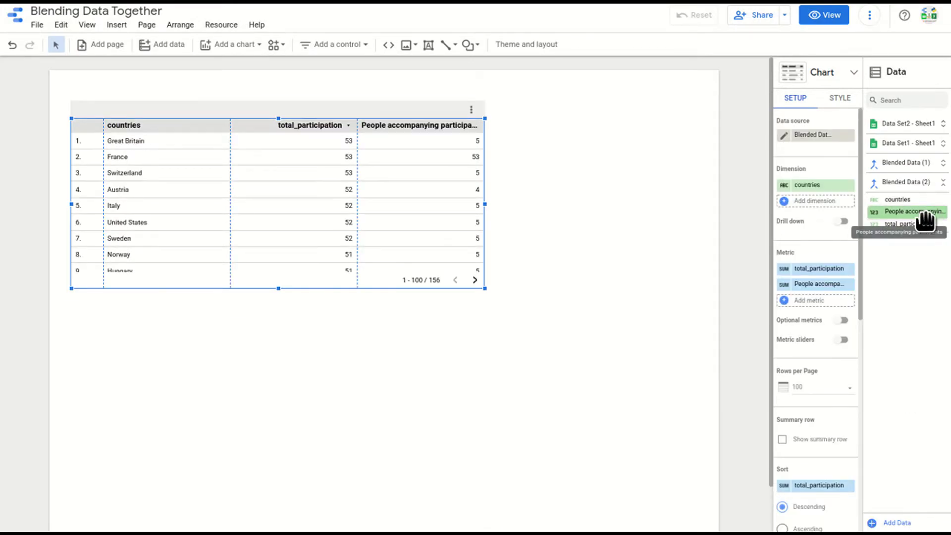
left_click(849, 285)
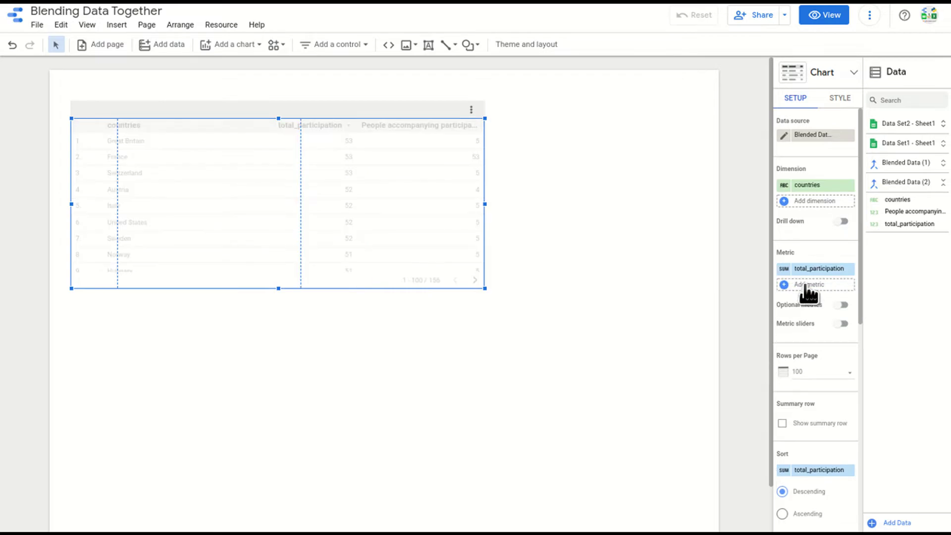
left_click_drag(919, 213, 818, 290)
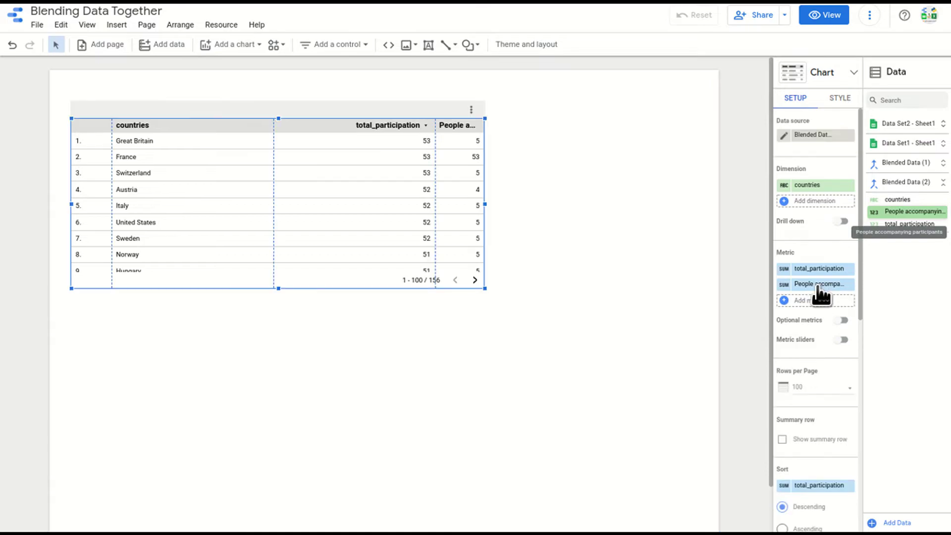
Widen the People accompanying participants column, move the table down and make it taller
left_click_drag(435, 182, 363, 182)
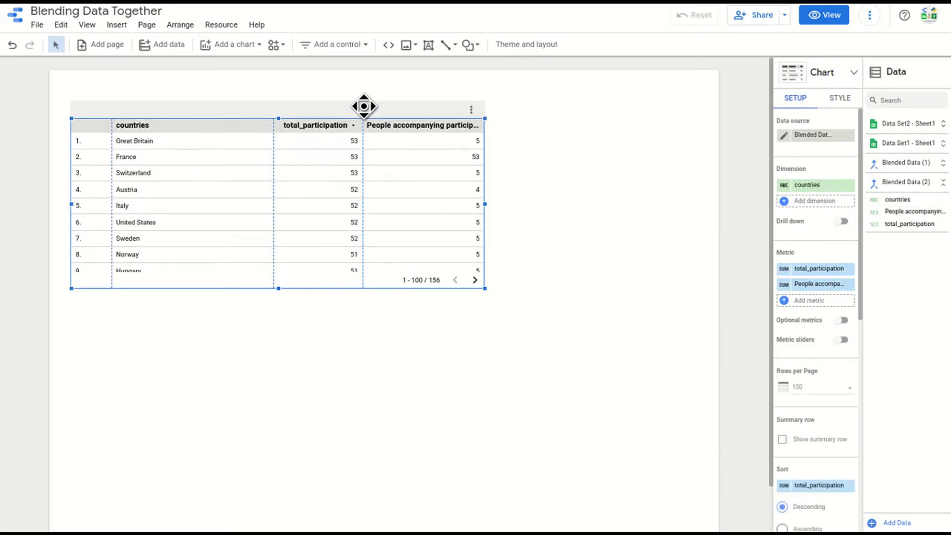
left_click_drag(364, 104, 367, 174)
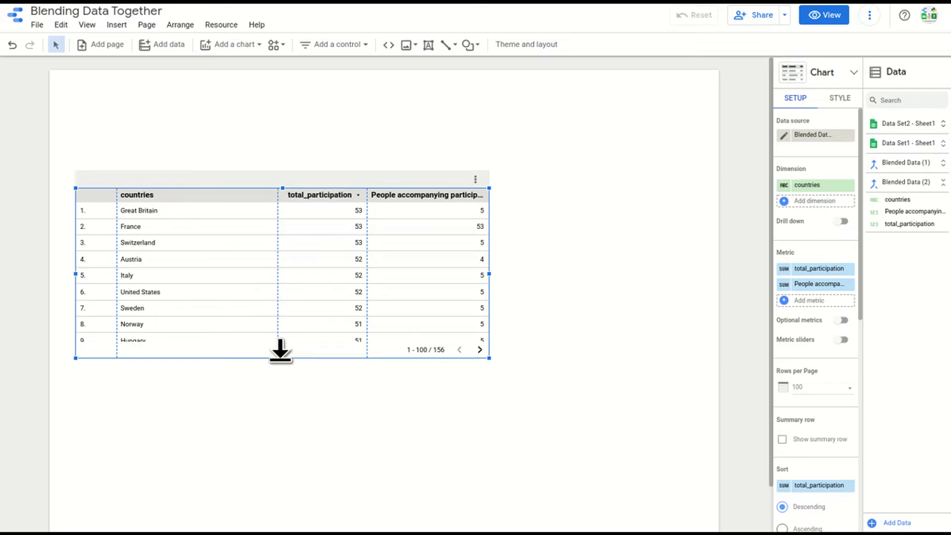
left_click_drag(283, 358, 282, 476)
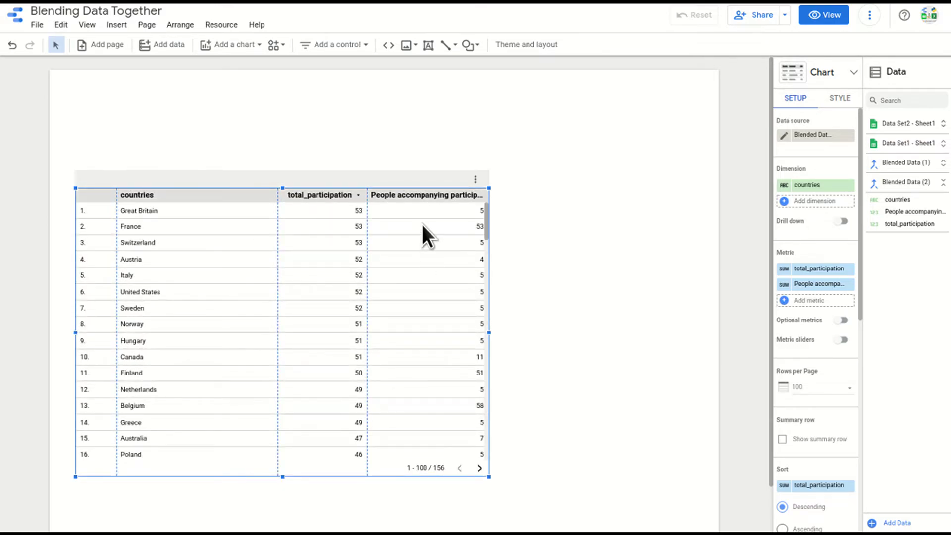
Scroll through the country list, then enable Show summary row for totals 3,430 and 1,778
scroll(370, 350, "down", 6)
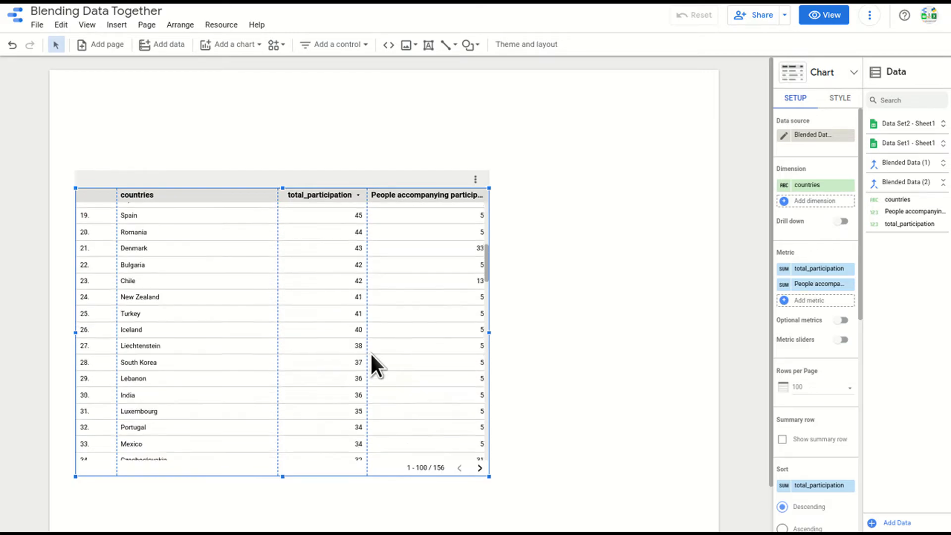
scroll(370, 353, "down", 7)
scroll(370, 354, "down", 7)
scroll(370, 354, "down", 6)
scroll(370, 355, "down", 1)
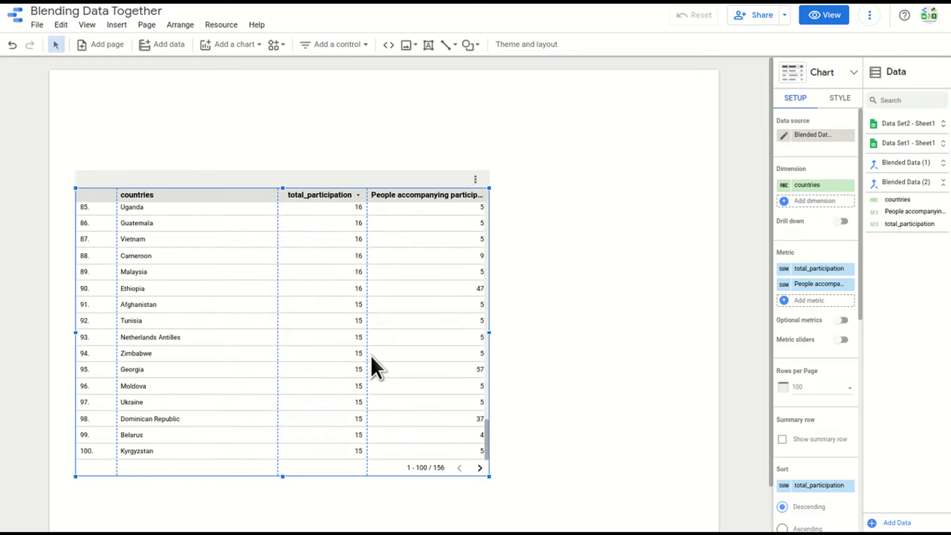
scroll(370, 355, "up", 4)
scroll(371, 358, "up", 6)
scroll(374, 362, "up", 7)
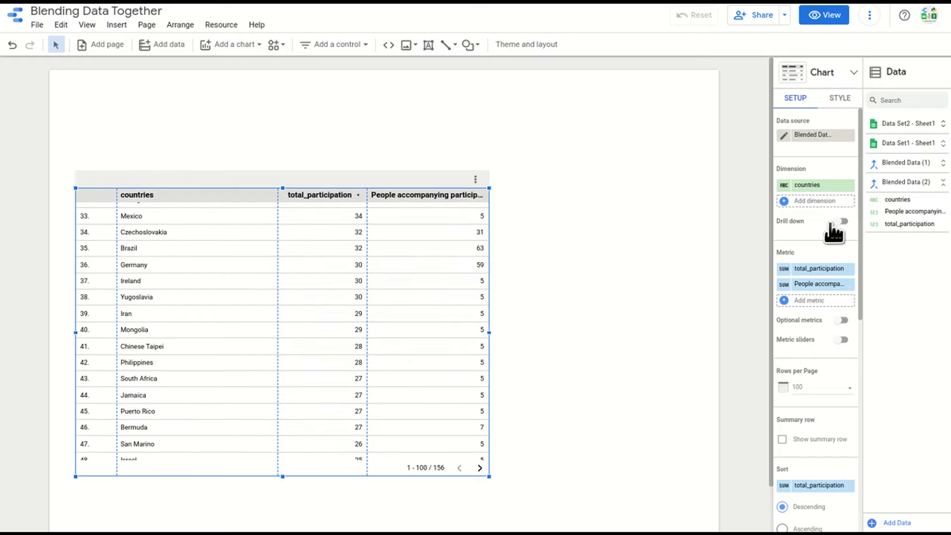
scroll(816, 382, "down", 3)
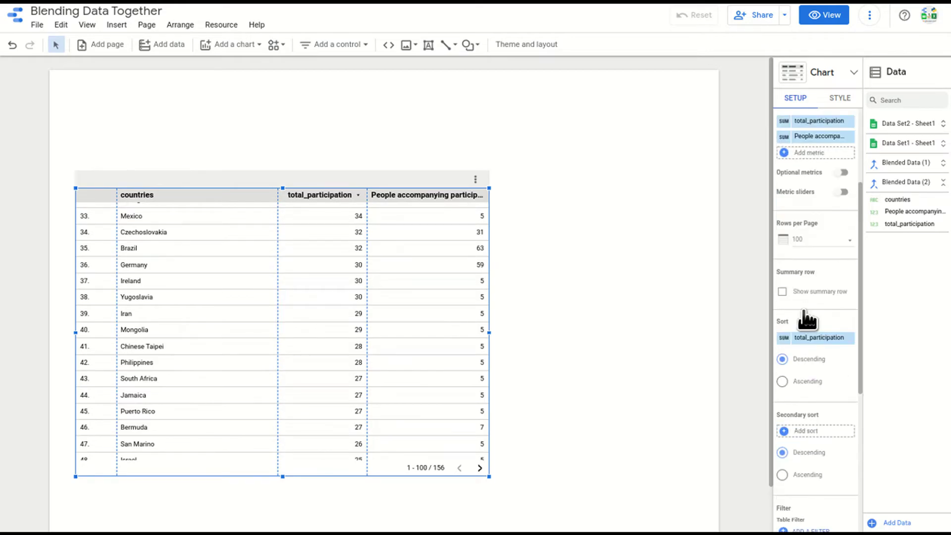
left_click(782, 292)
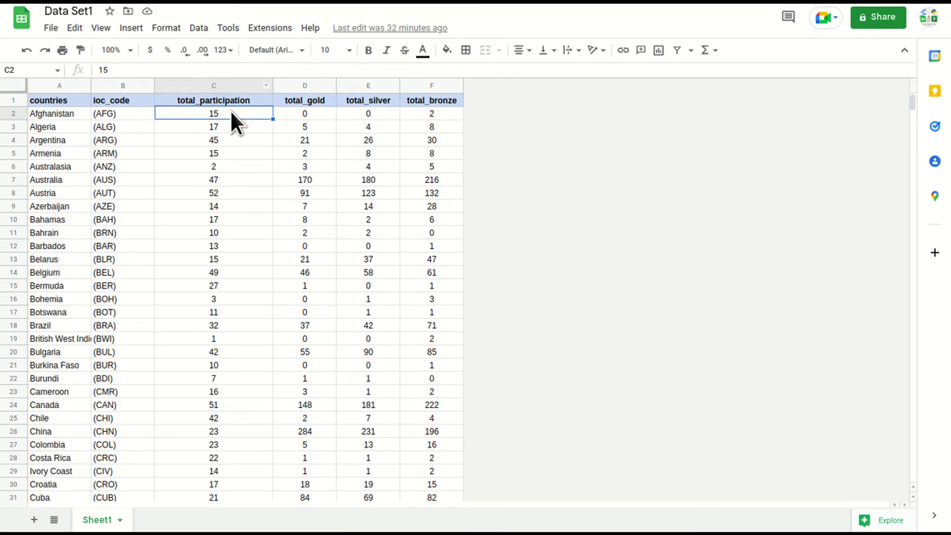
key("Up")
key("Down")
key("ctrl+shift+Down")
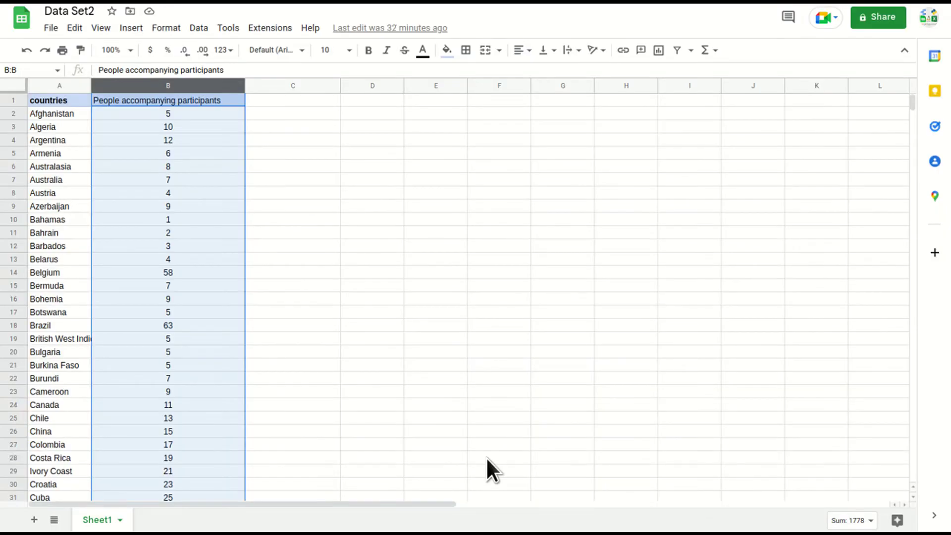
left_click(198, 105)
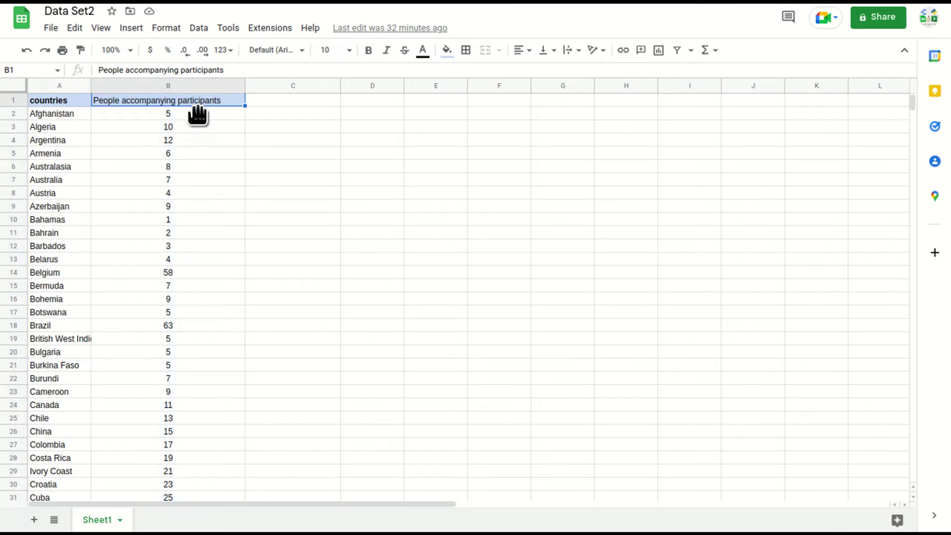
key("Down")
key("ctrl+shift+Down")
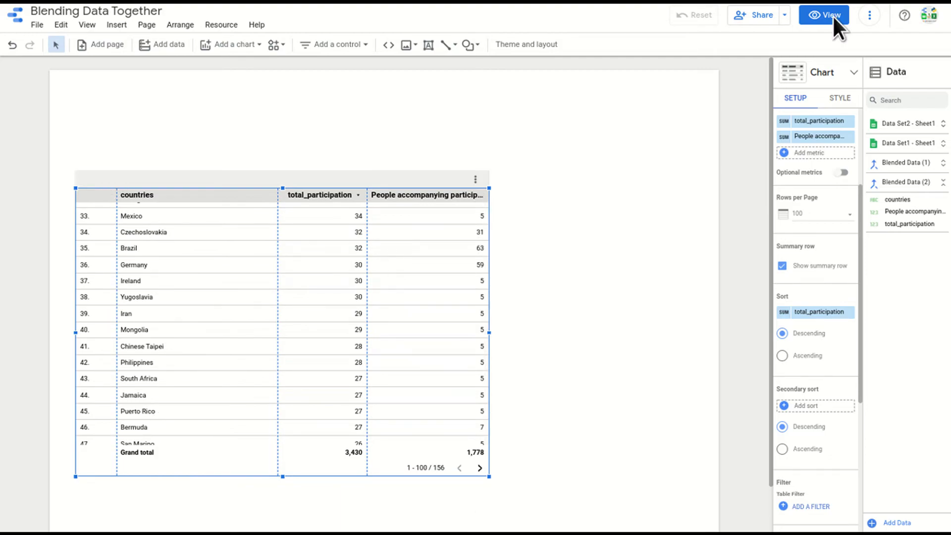
Preview the blend as a column chart, widen it across the page, then revert to a table
left_click(854, 72)
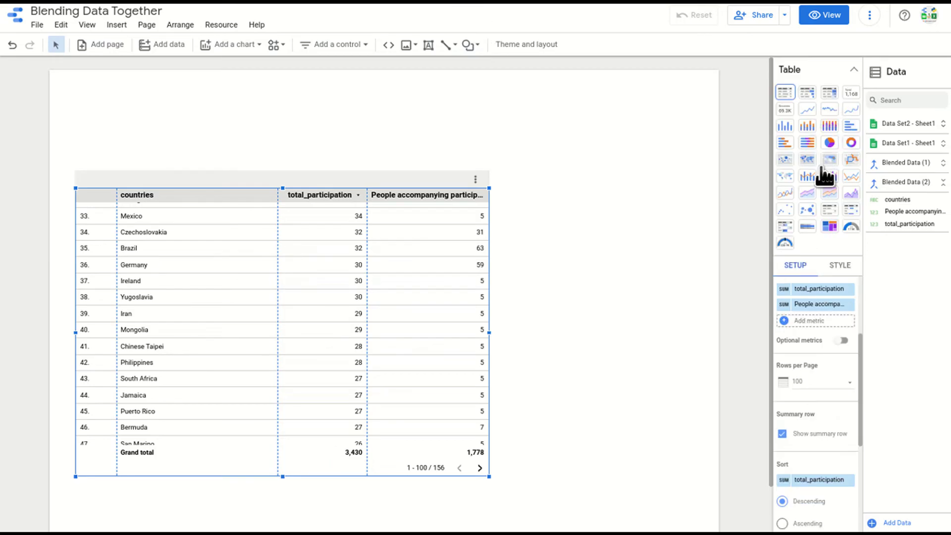
left_click(806, 127)
left_click(791, 131)
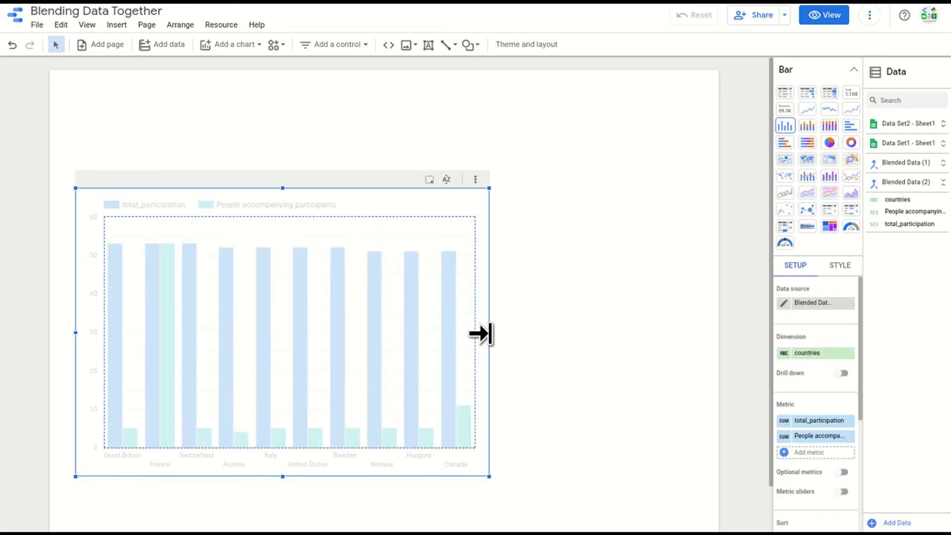
left_click_drag(489, 330, 673, 329)
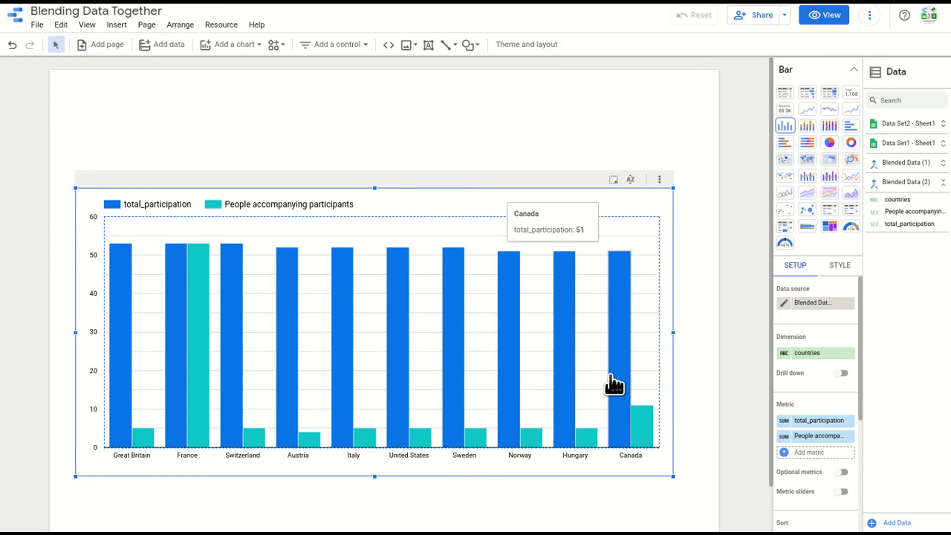
left_click(784, 92)
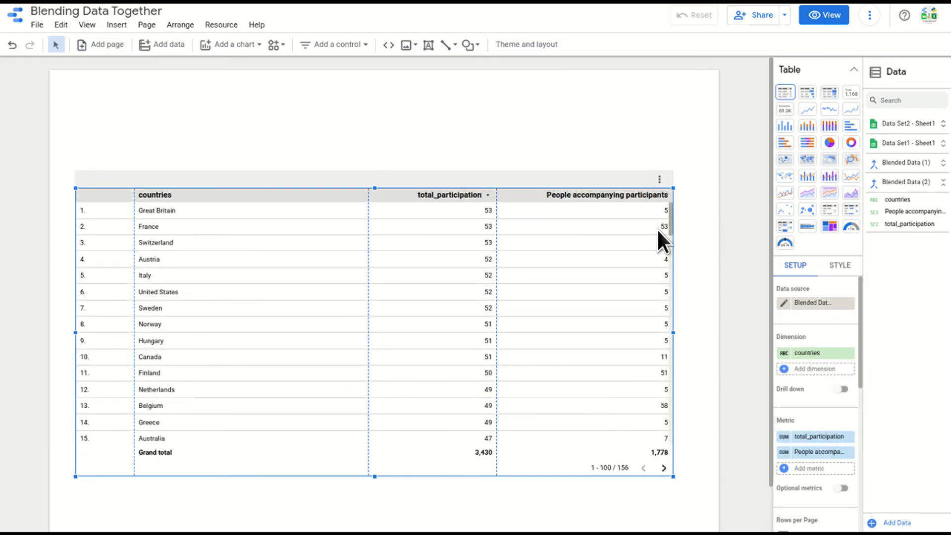
Collapse the chart type picker, leaving the blended country table with its grand total row
left_click(852, 70)
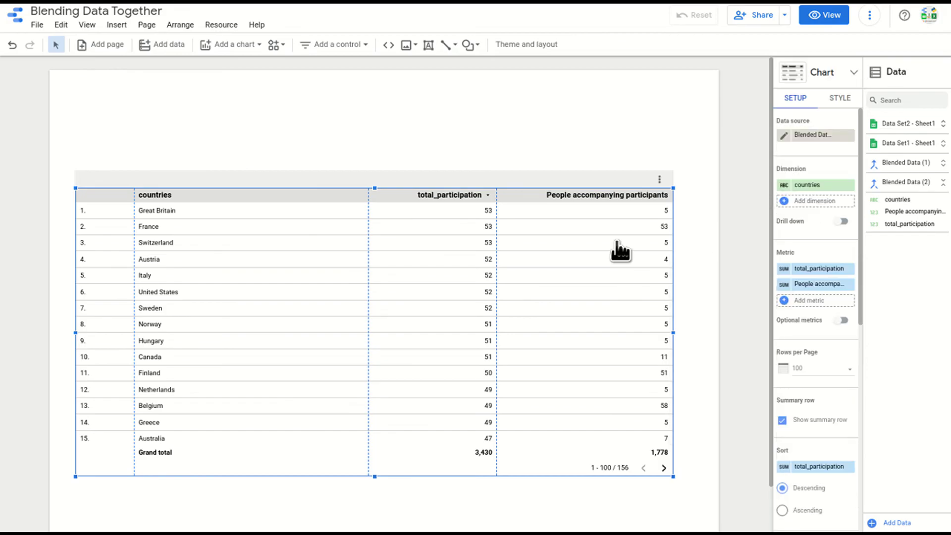